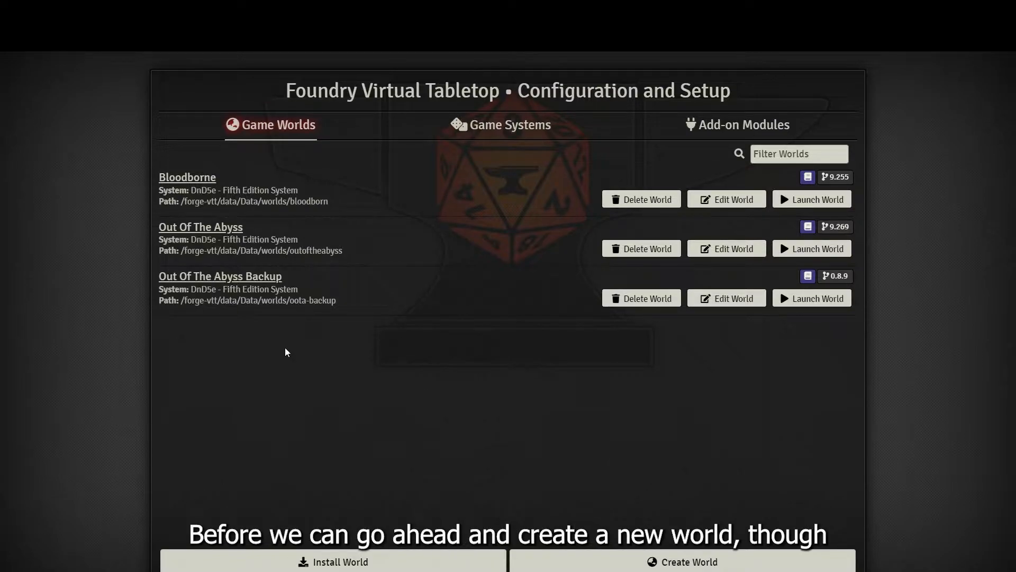
Step: Search the installable game systems for "5e" to check the DnD5e system, and close the package list
{"action": "left_click", "coordinate": [516, 139]}
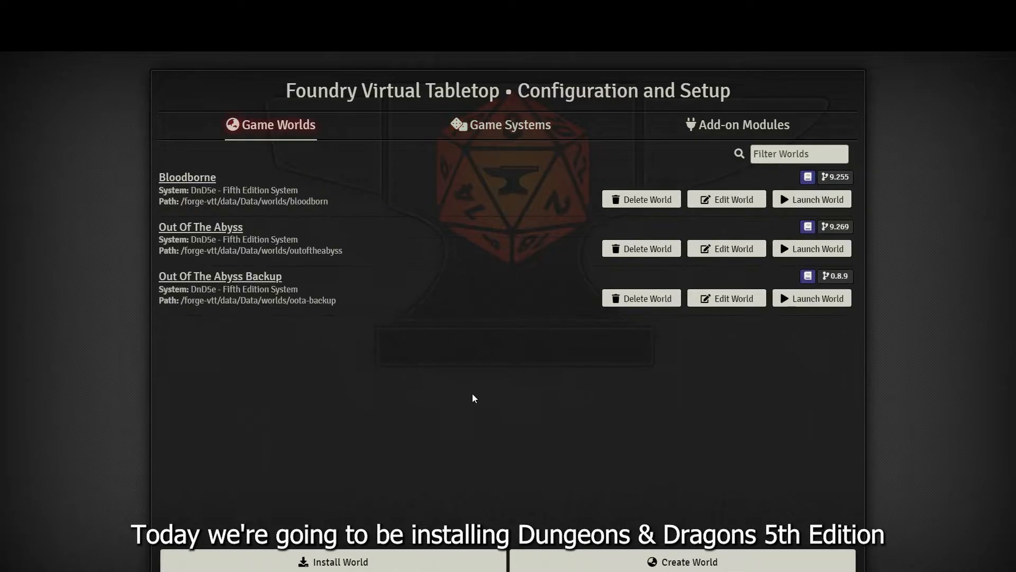
{"action": "left_click", "coordinate": [507, 137]}
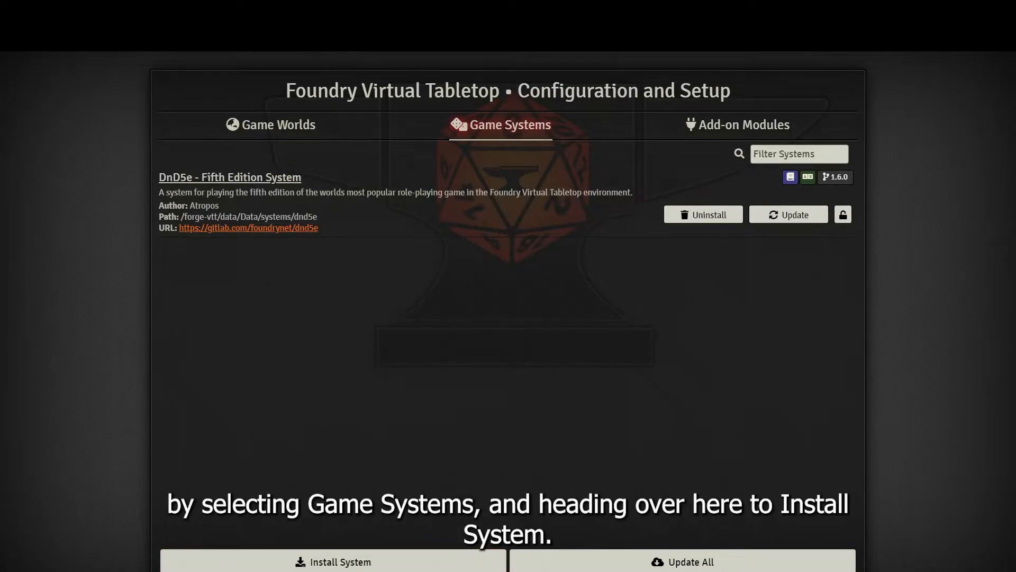
{"action": "left_click", "coordinate": [397, 562]}
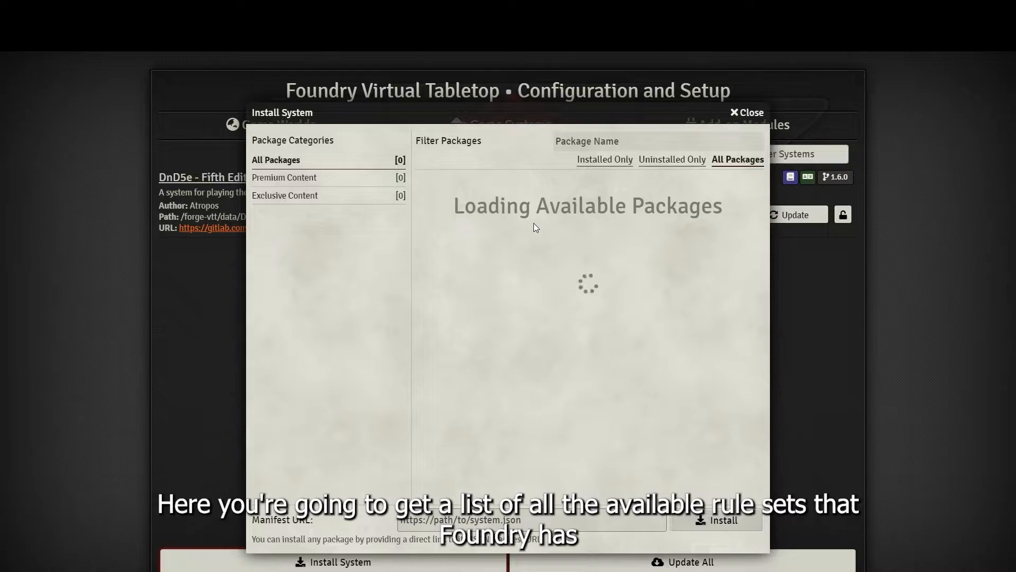
{"action": "scroll", "coordinate": [566, 366], "scroll_direction": "down", "scroll_amount": 2}
{"action": "type", "text": "5e"}
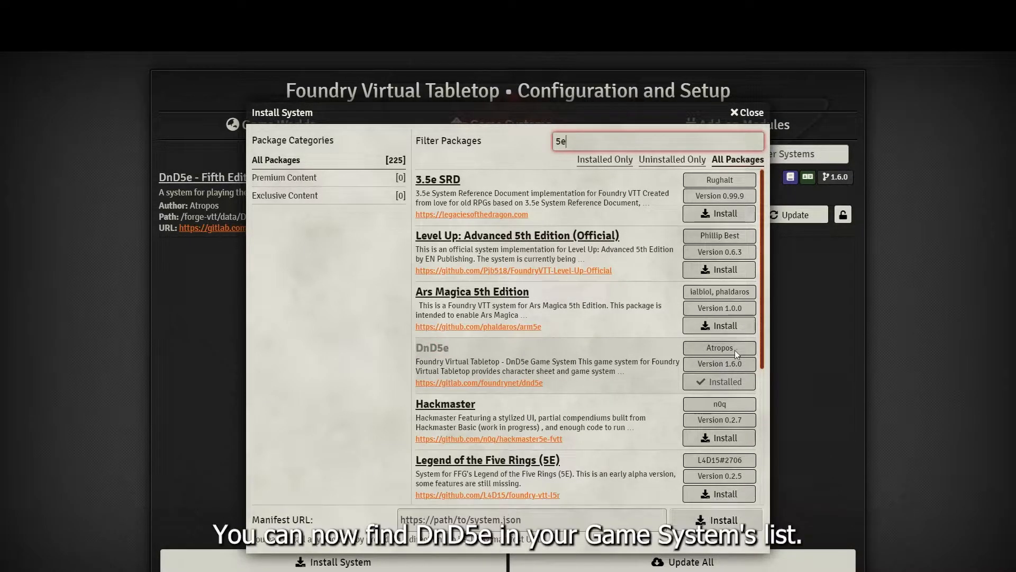
{"action": "left_click", "coordinate": [747, 112]}
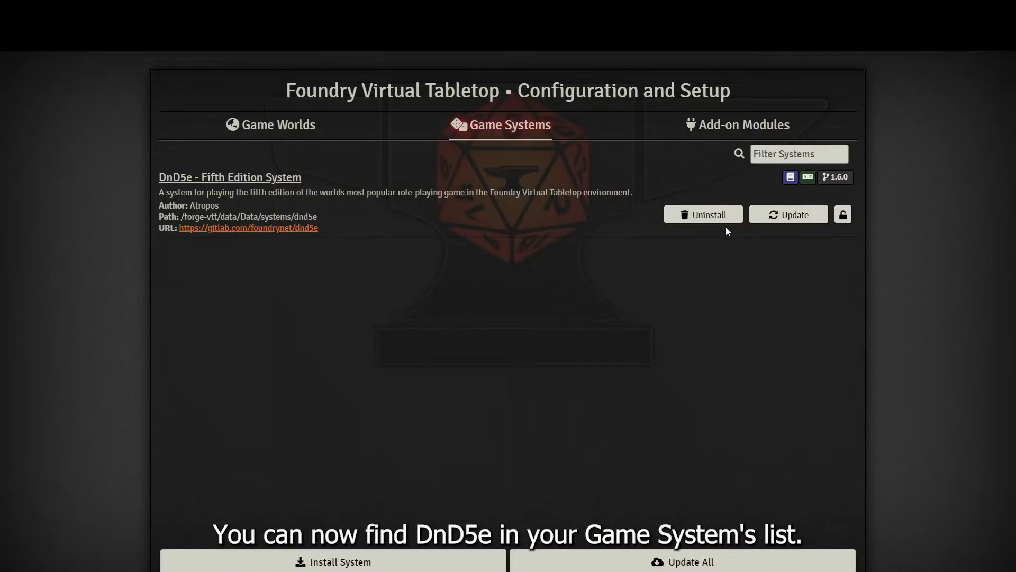
Step: Start a new game world titled "Tutorial" that uses the DnD5e - Fifth Edition System
{"action": "left_click", "coordinate": [297, 125]}
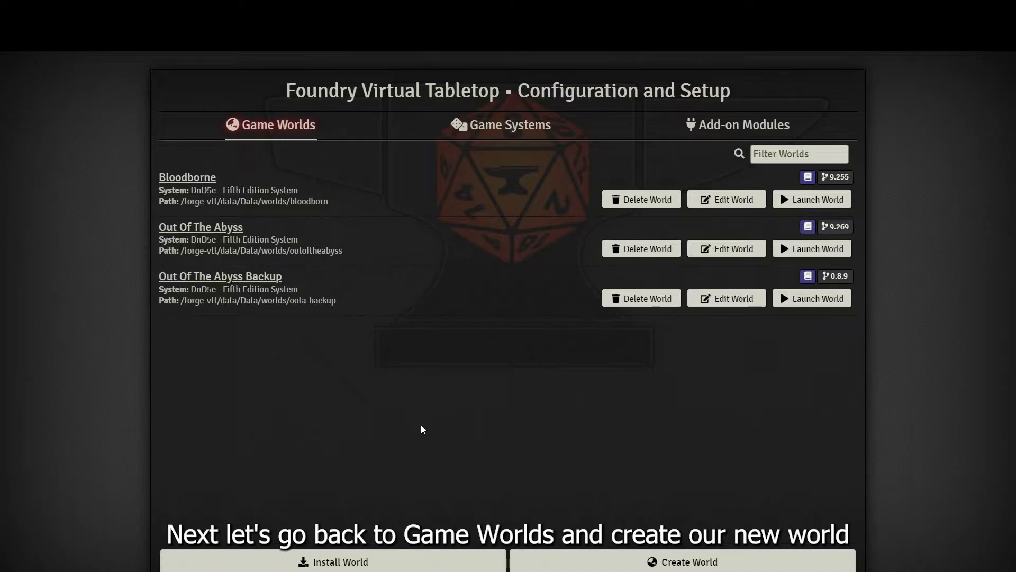
{"action": "left_click", "coordinate": [673, 555]}
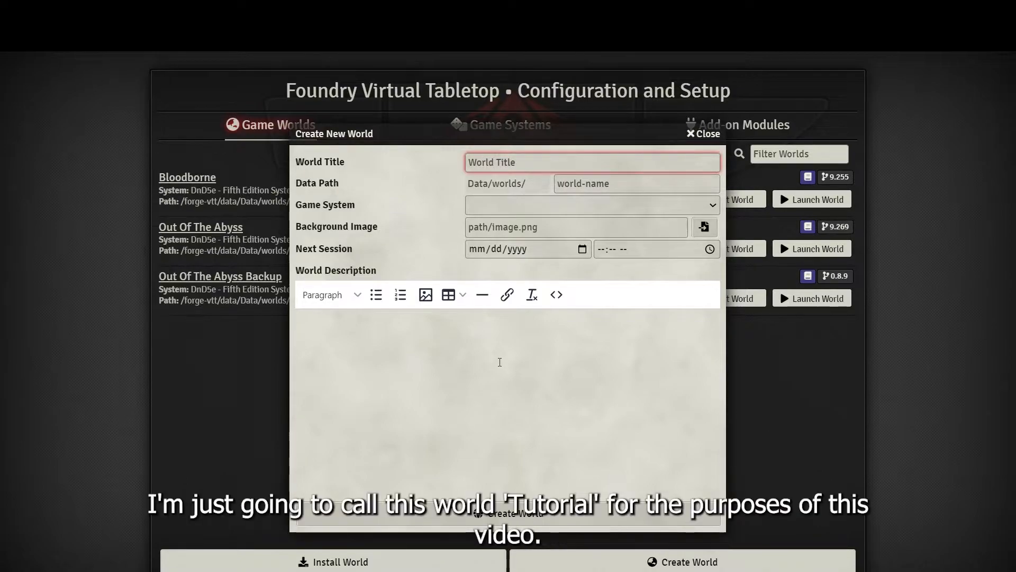
{"action": "type", "text": "Tutorial"}
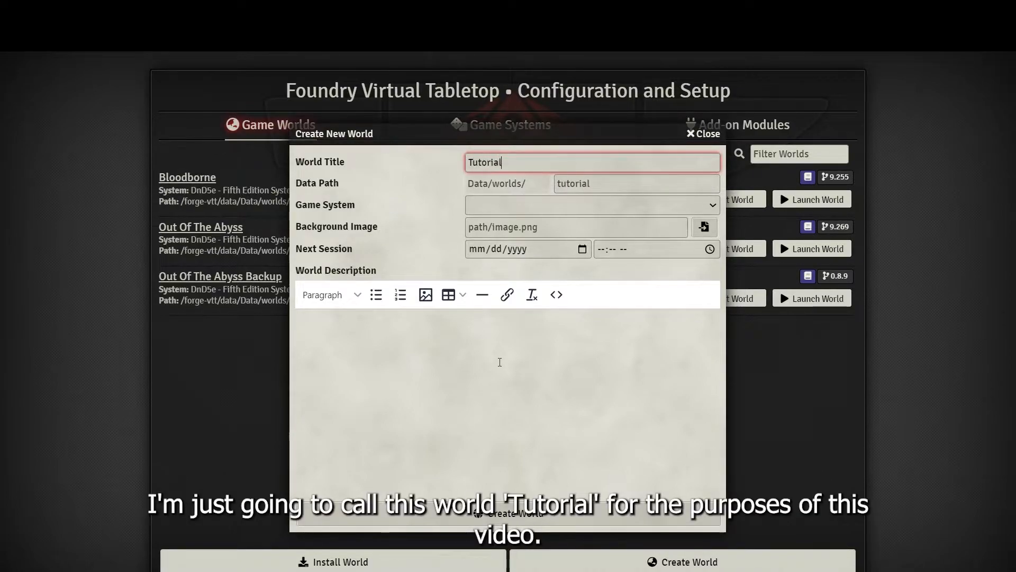
{"action": "left_click", "coordinate": [625, 206]}
{"action": "left_click", "coordinate": [536, 231]}
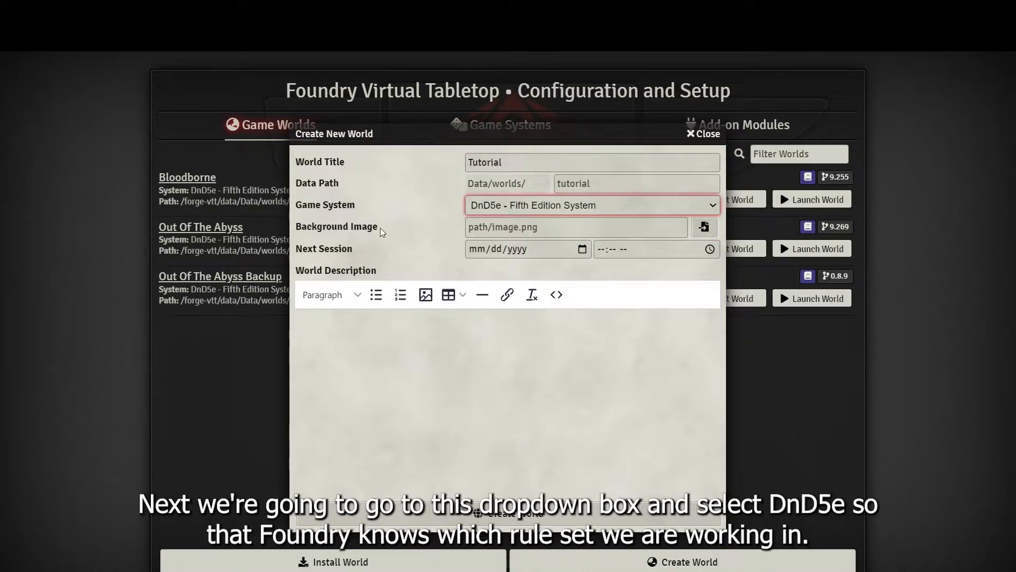
Step: Choose the third image in the assets library's junk folder, the throne scene, as the world's background
{"action": "left_click", "coordinate": [700, 232]}
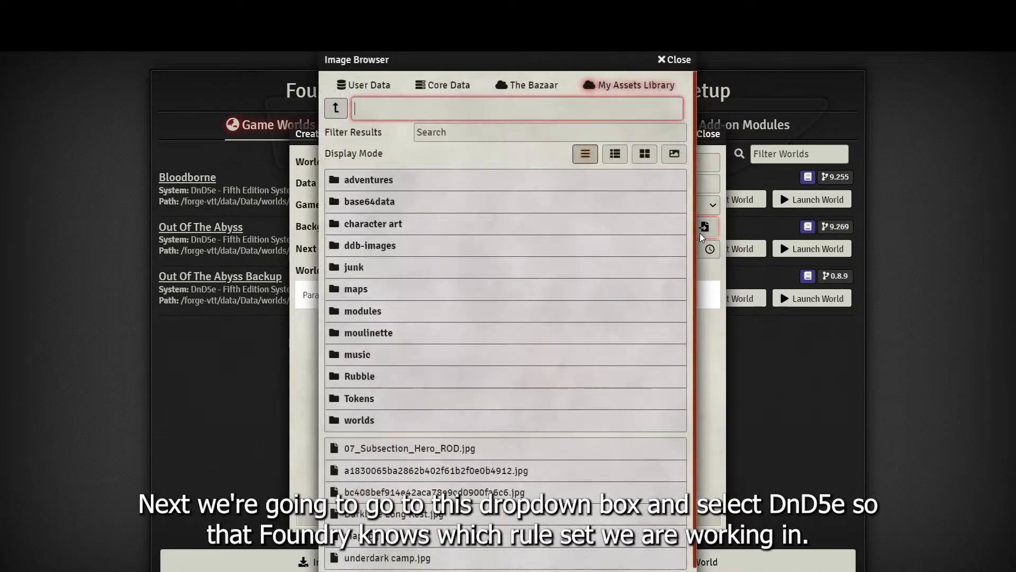
{"action": "left_click", "coordinate": [355, 267]}
{"action": "left_click", "coordinate": [647, 155]}
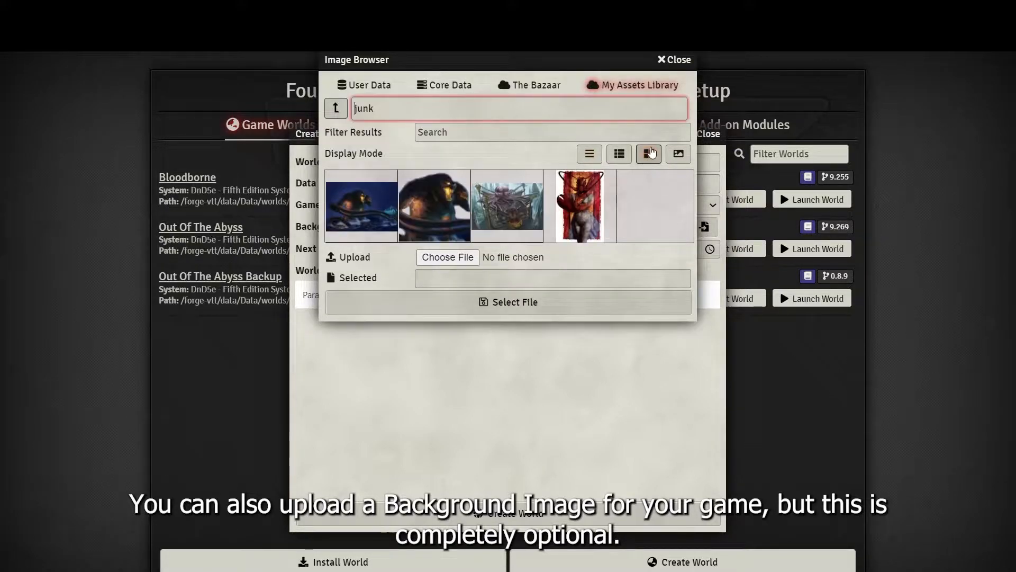
{"action": "left_click", "coordinate": [521, 209]}
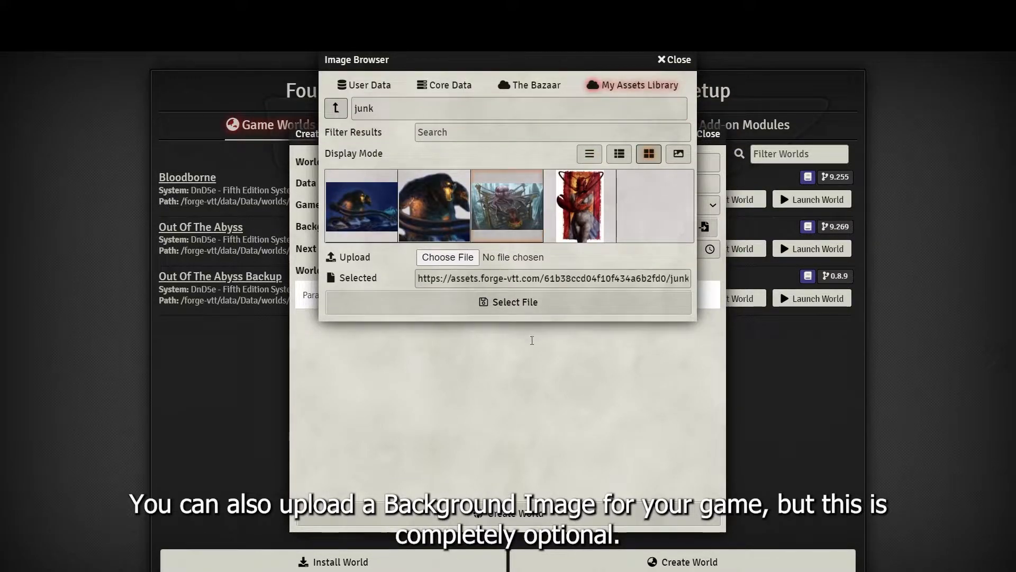
{"action": "left_click", "coordinate": [523, 302]}
Step: Schedule the world's next session for 05/09/2022 at 12:40 PM
{"action": "left_click", "coordinate": [569, 247]}
{"action": "left_click", "coordinate": [582, 249]}
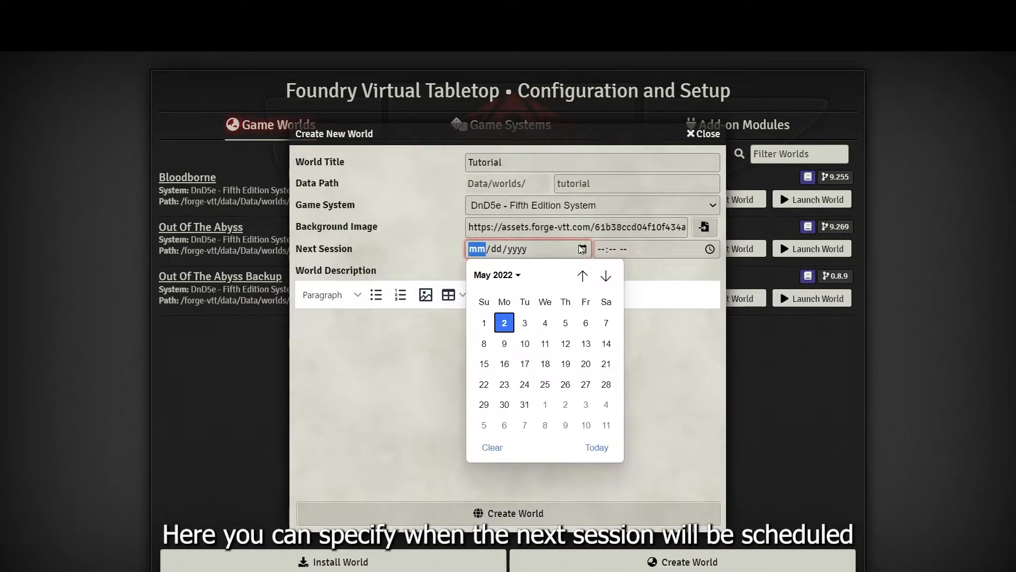
{"action": "left_click", "coordinate": [504, 345]}
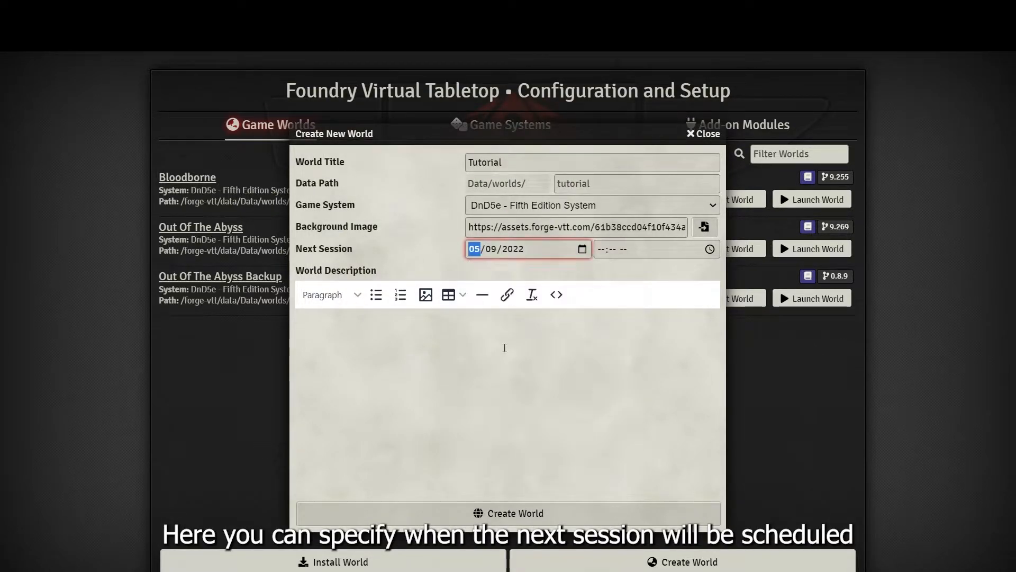
{"action": "left_click", "coordinate": [627, 245]}
{"action": "left_click", "coordinate": [708, 249]}
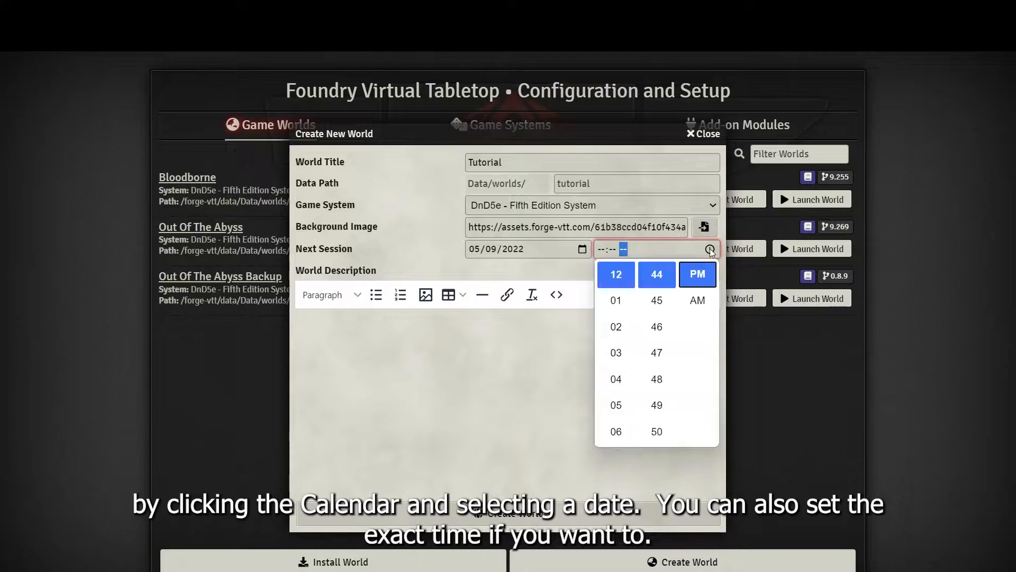
{"action": "scroll", "coordinate": [617, 386], "scroll_direction": "down", "scroll_amount": 3}
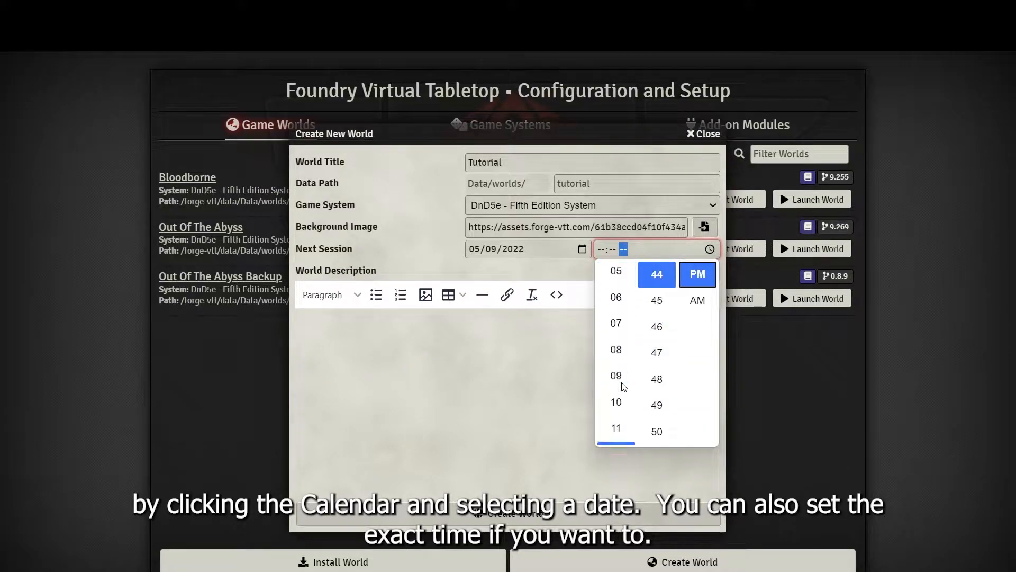
{"action": "scroll", "coordinate": [655, 413], "scroll_direction": "down", "scroll_amount": 15}
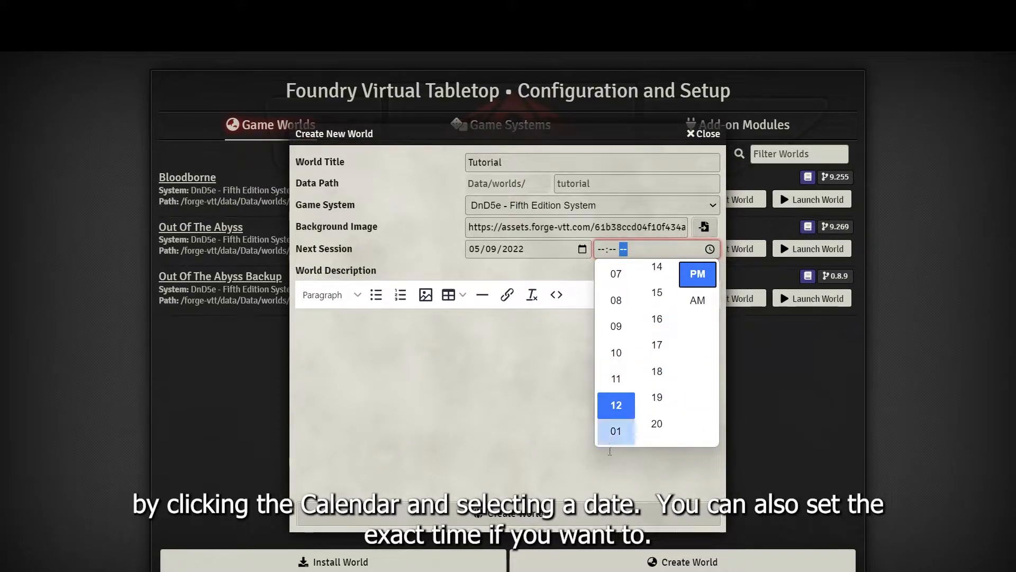
{"action": "scroll", "coordinate": [645, 432], "scroll_direction": "down", "scroll_amount": 3}
{"action": "scroll", "coordinate": [660, 402], "scroll_direction": "down", "scroll_amount": 5}
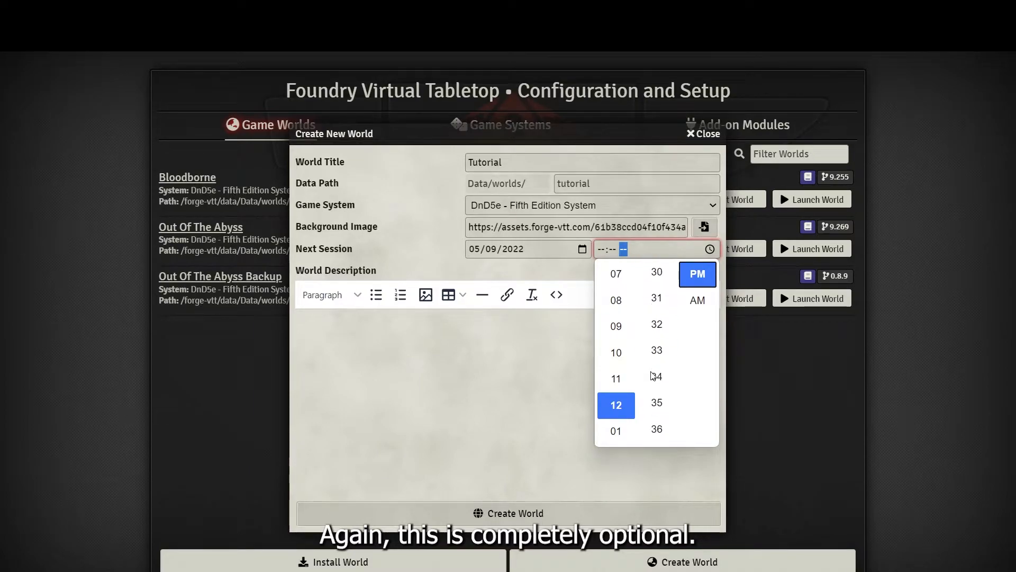
{"action": "left_click", "coordinate": [657, 432]}
Step: Enter the world description "This is a tutorial world" and create the world
{"action": "left_click", "coordinate": [449, 342]}
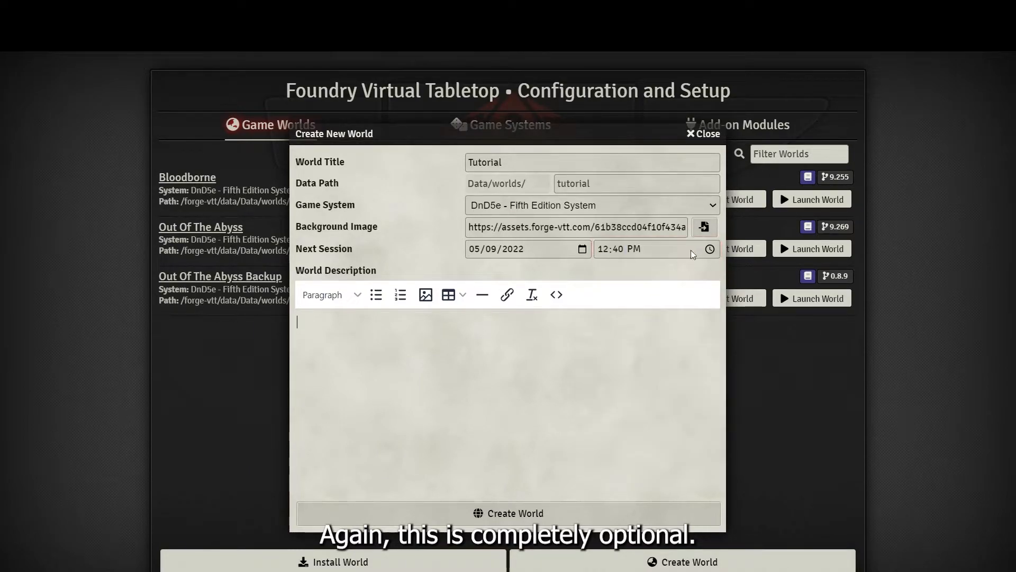
{"action": "type", "text": "This is a tuto"}
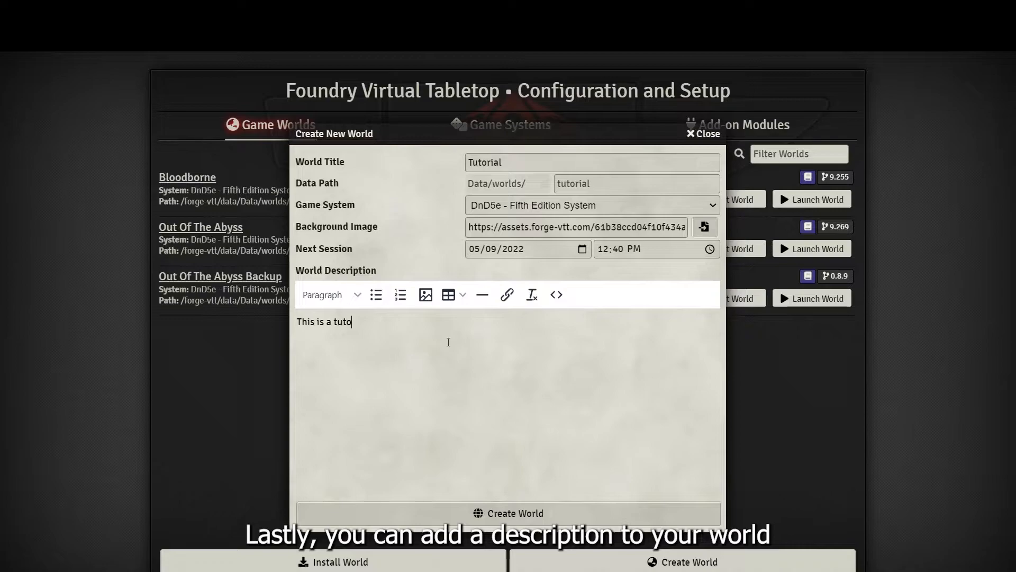
{"action": "type", "text": "rial world"}
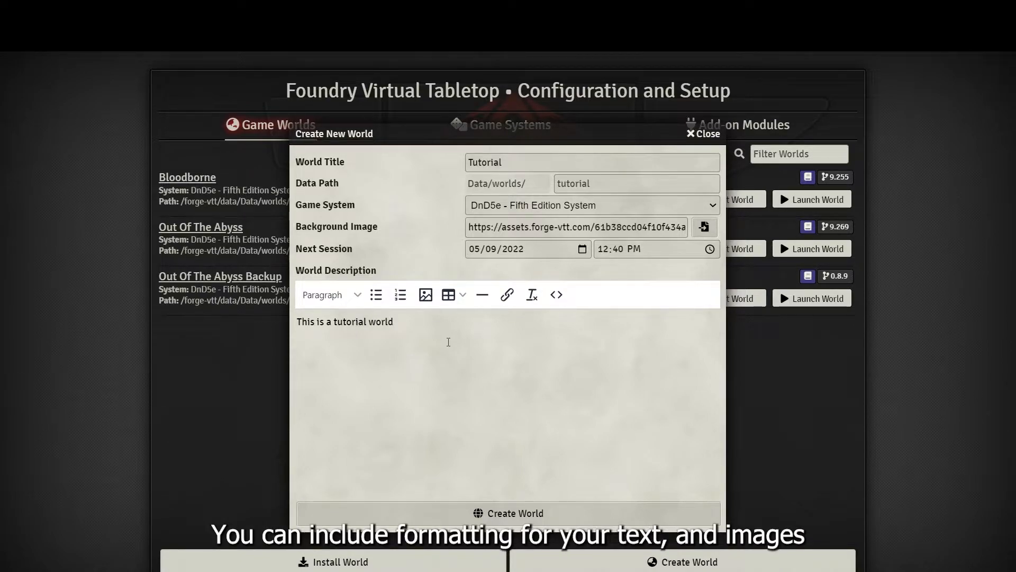
{"action": "left_click", "coordinate": [557, 513]}
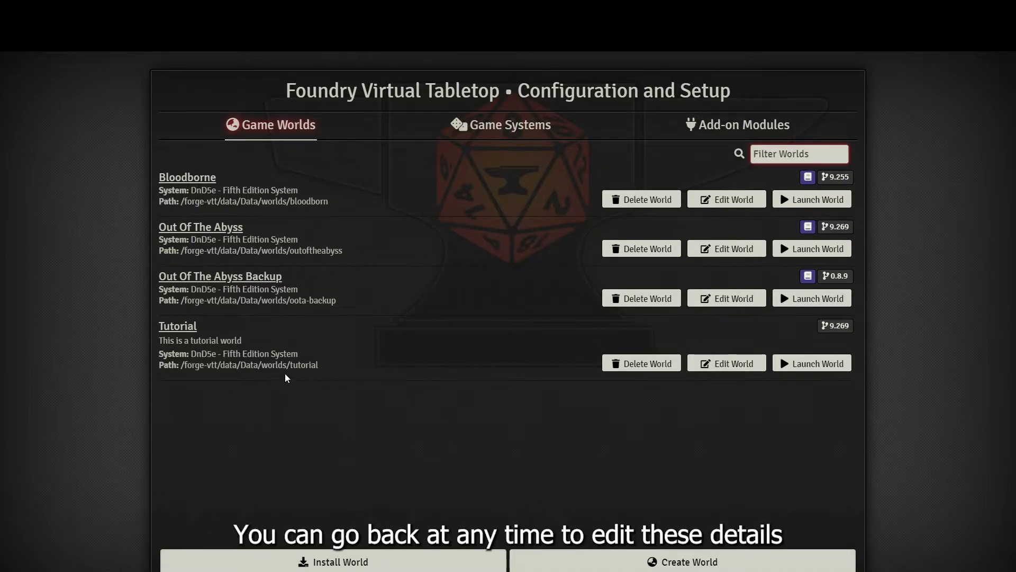
Step: Launch the Tutorial world and join its game session as Gamemaster without a password
{"action": "left_click", "coordinate": [704, 363]}
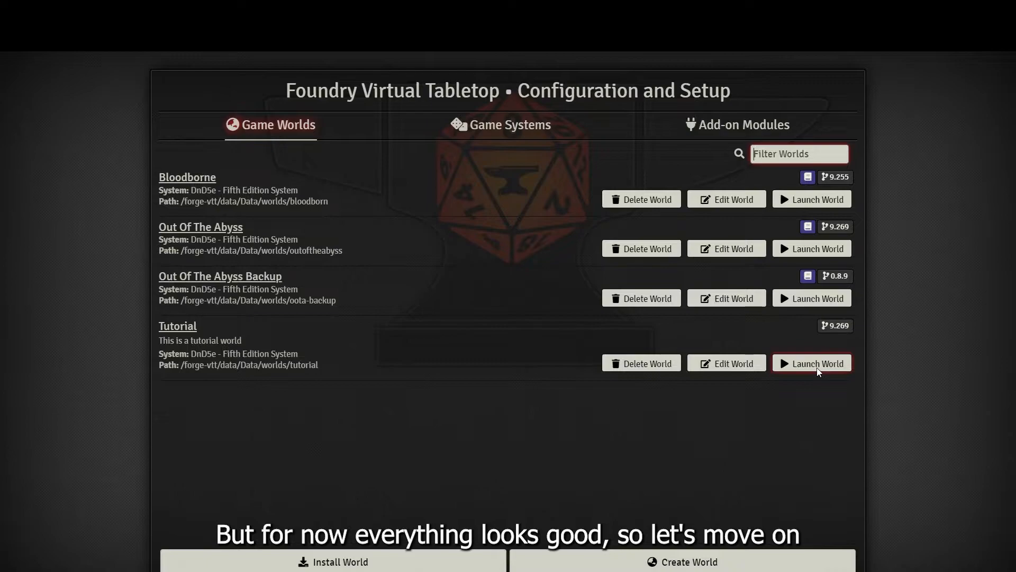
{"action": "left_click", "coordinate": [816, 367]}
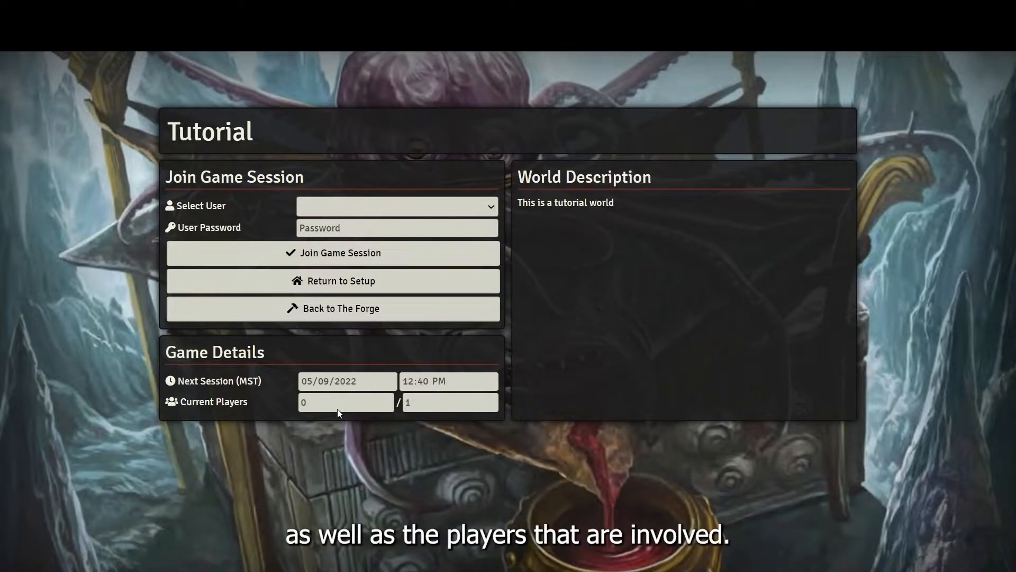
{"action": "left_click", "coordinate": [344, 211]}
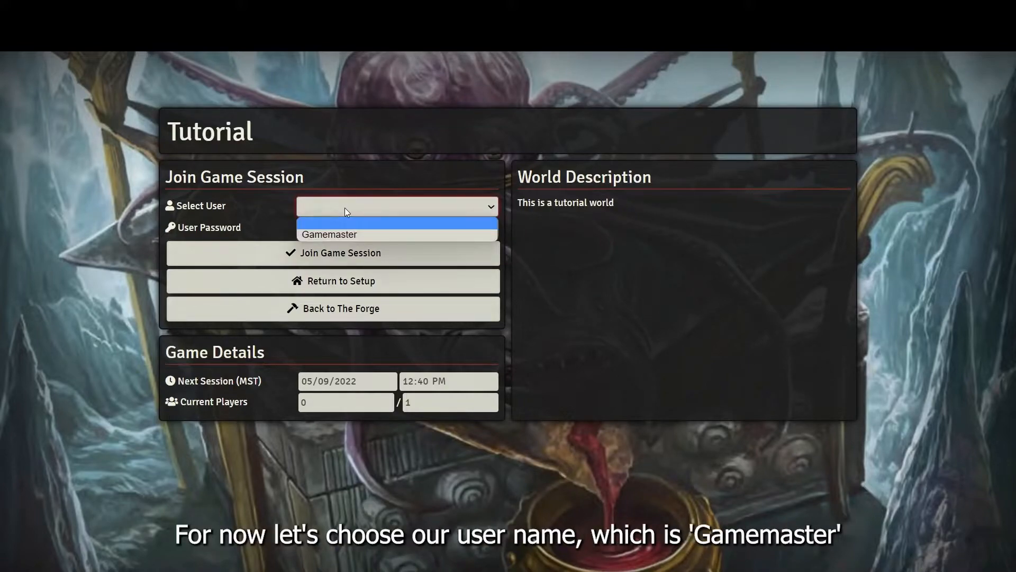
{"action": "left_click", "coordinate": [478, 235]}
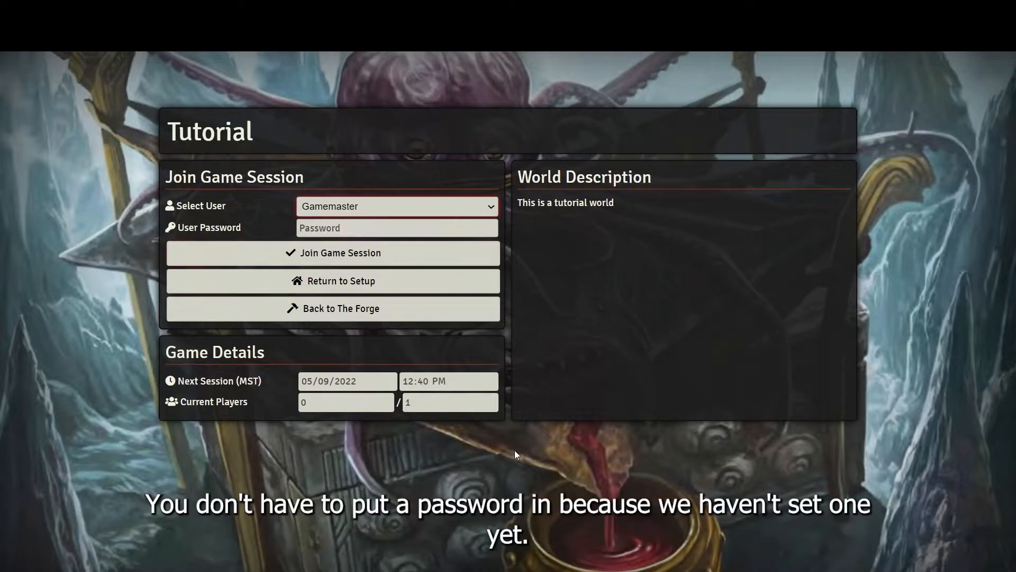
{"action": "left_click", "coordinate": [358, 253]}
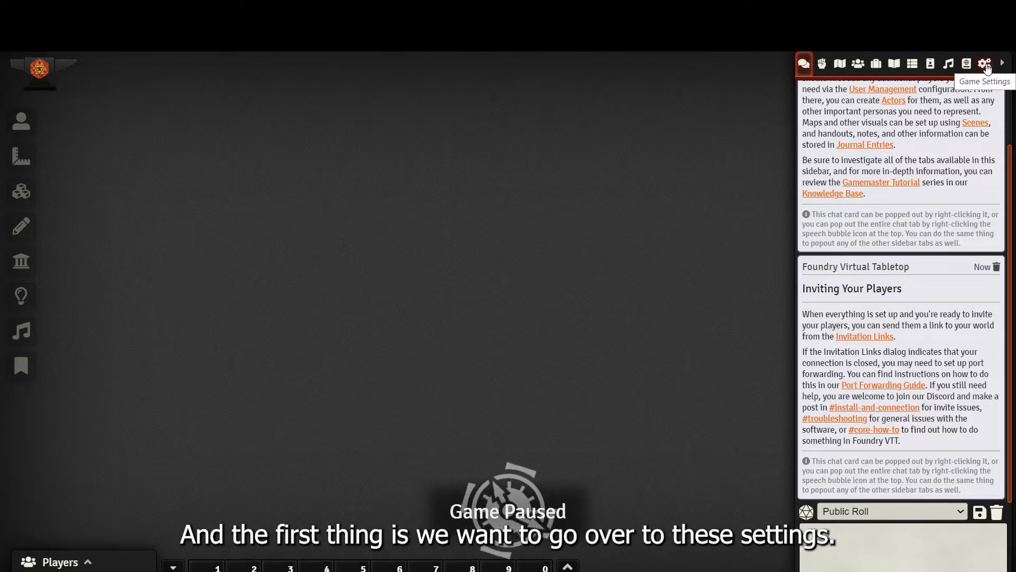
Step: Open the user permission configuration from the core game settings and look over the available permissions
{"action": "left_click", "coordinate": [986, 65]}
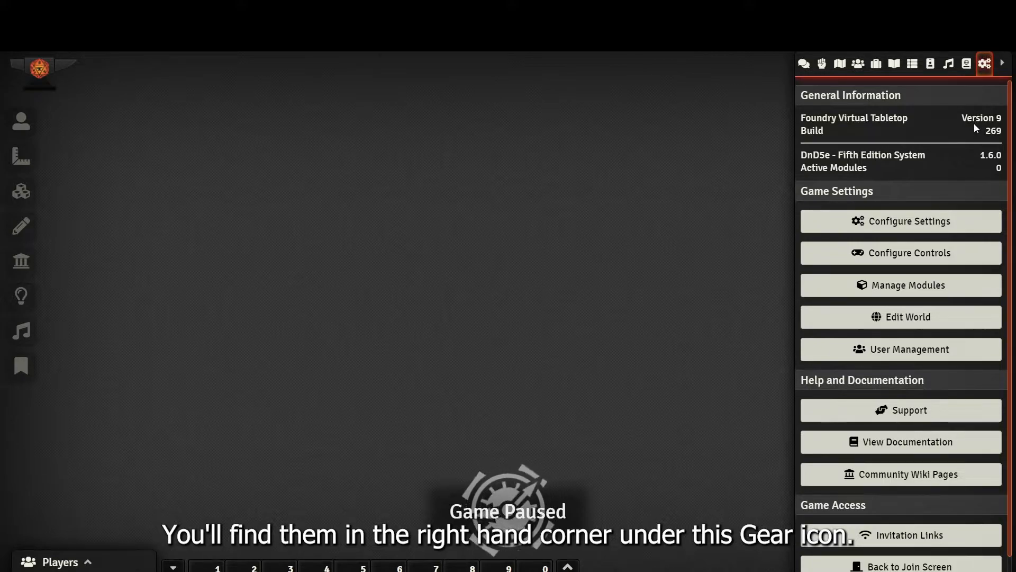
{"action": "left_click", "coordinate": [927, 221]}
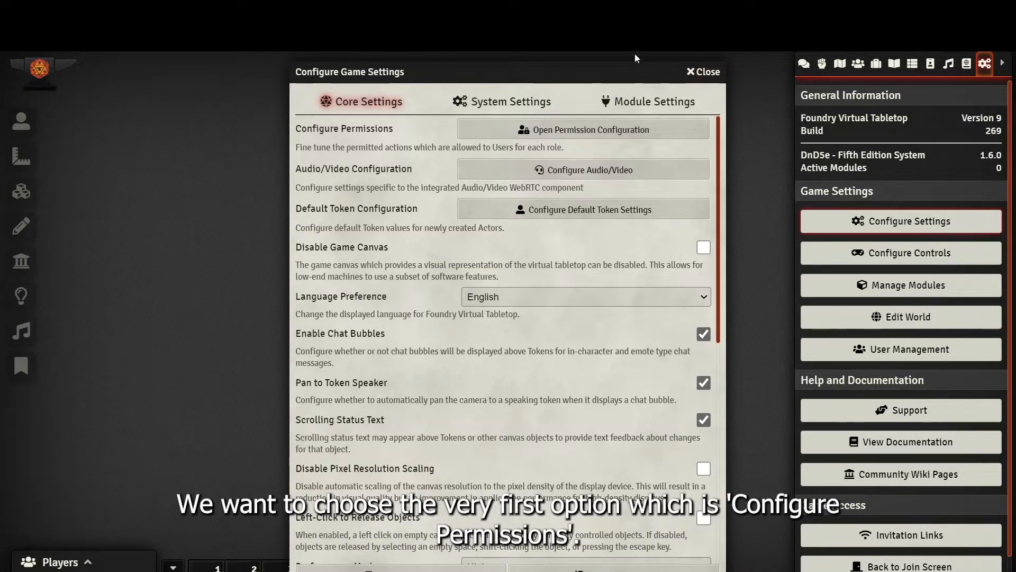
{"action": "left_click", "coordinate": [579, 129]}
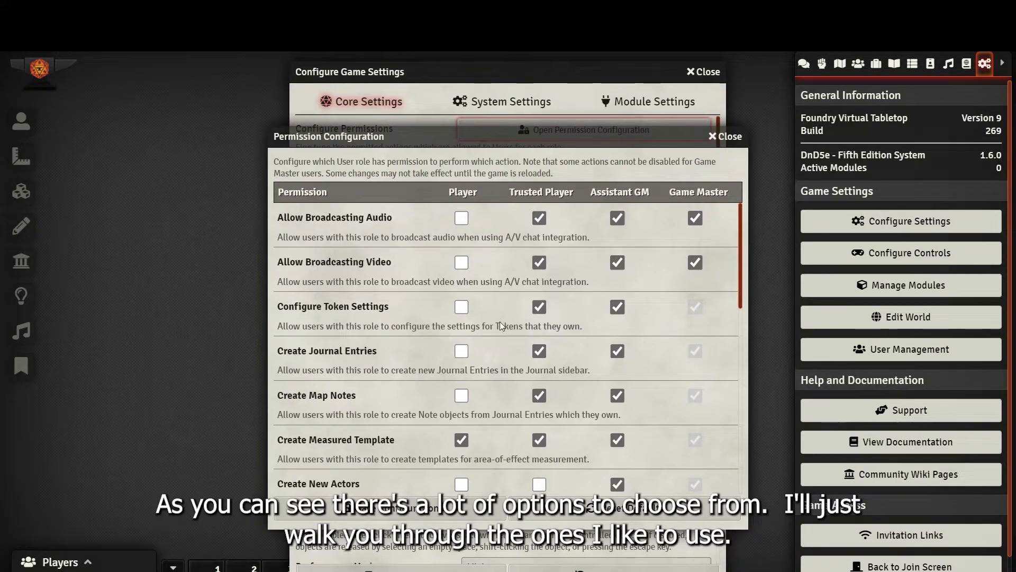
{"action": "scroll", "coordinate": [499, 322], "scroll_direction": "down", "scroll_amount": 3}
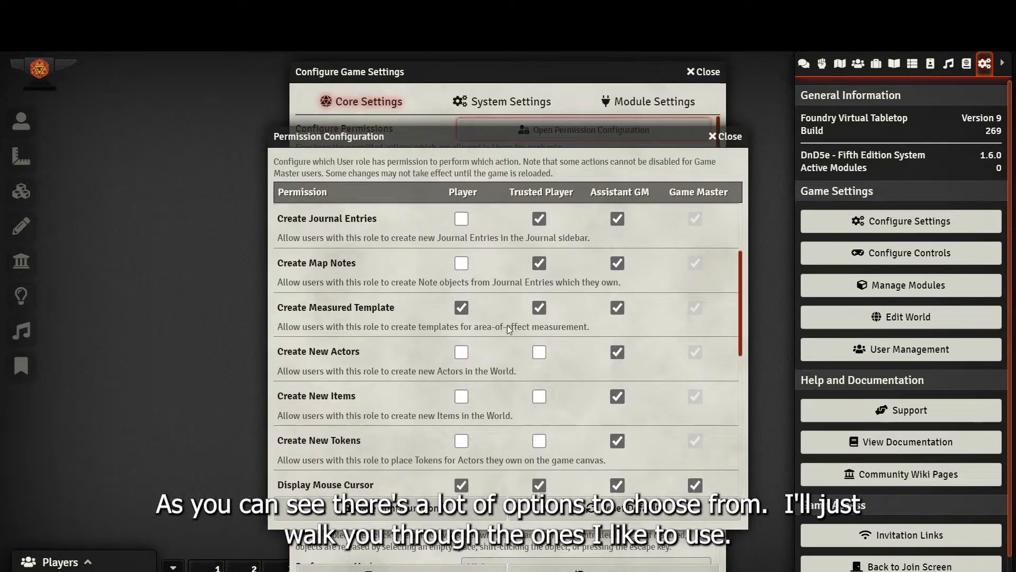
{"action": "scroll", "coordinate": [450, 312], "scroll_direction": "up", "scroll_amount": 3}
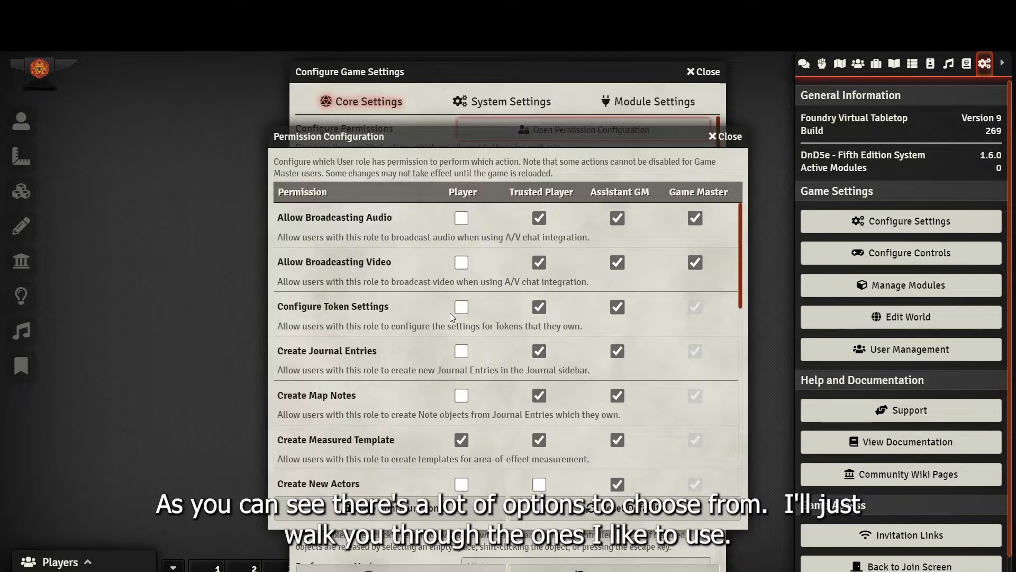
Step: Grant the Player role permission to create journal entries and map notes
{"action": "left_click", "coordinate": [461, 351]}
{"action": "scroll", "coordinate": [500, 357], "scroll_direction": "down", "scroll_amount": 2}
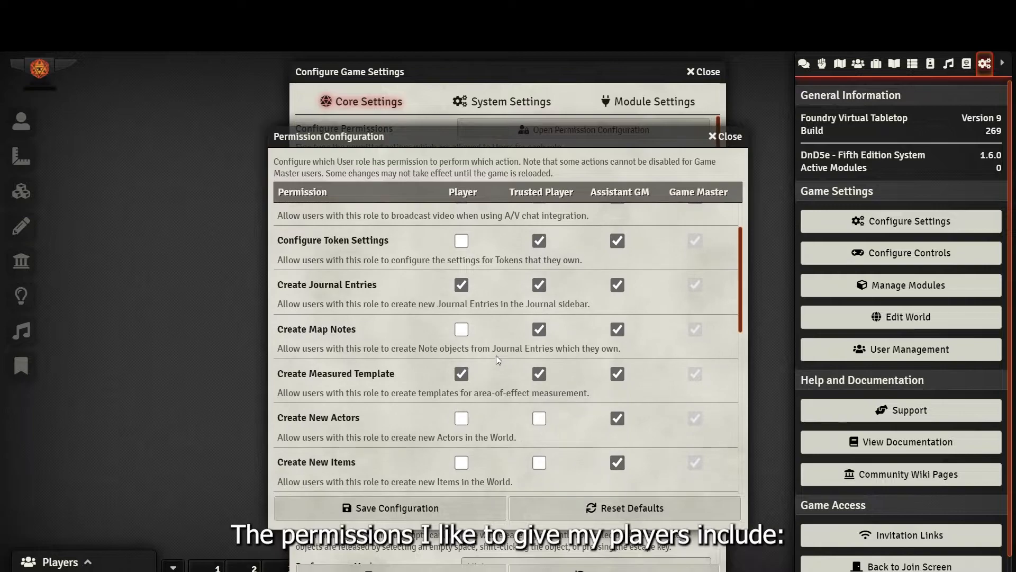
{"action": "left_click", "coordinate": [466, 331]}
Step: Grant the Player role permission to create new actors, items and tokens, and save the permission configuration
{"action": "scroll", "coordinate": [472, 335], "scroll_direction": "down", "scroll_amount": 1}
{"action": "scroll", "coordinate": [472, 335], "scroll_direction": "down", "scroll_amount": 1}
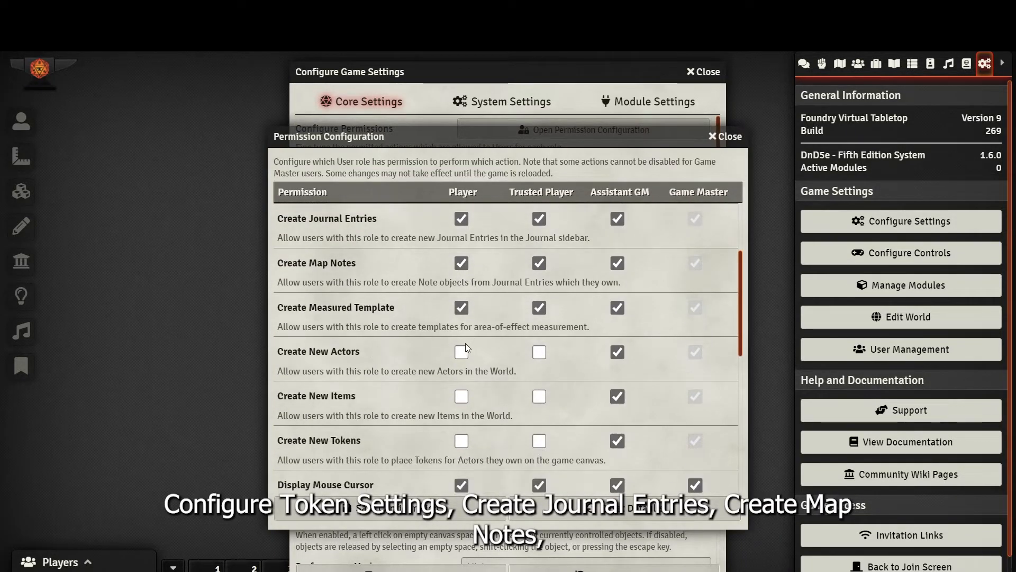
{"action": "left_click", "coordinate": [462, 351]}
{"action": "left_click", "coordinate": [462, 396]}
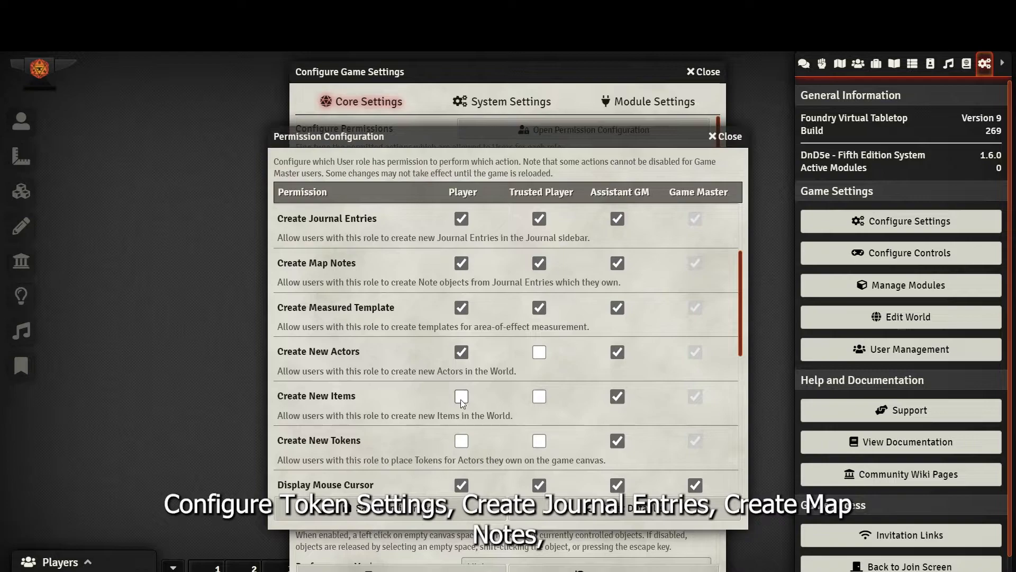
{"action": "left_click", "coordinate": [461, 440]}
{"action": "scroll", "coordinate": [485, 355], "scroll_direction": "down", "scroll_amount": 5}
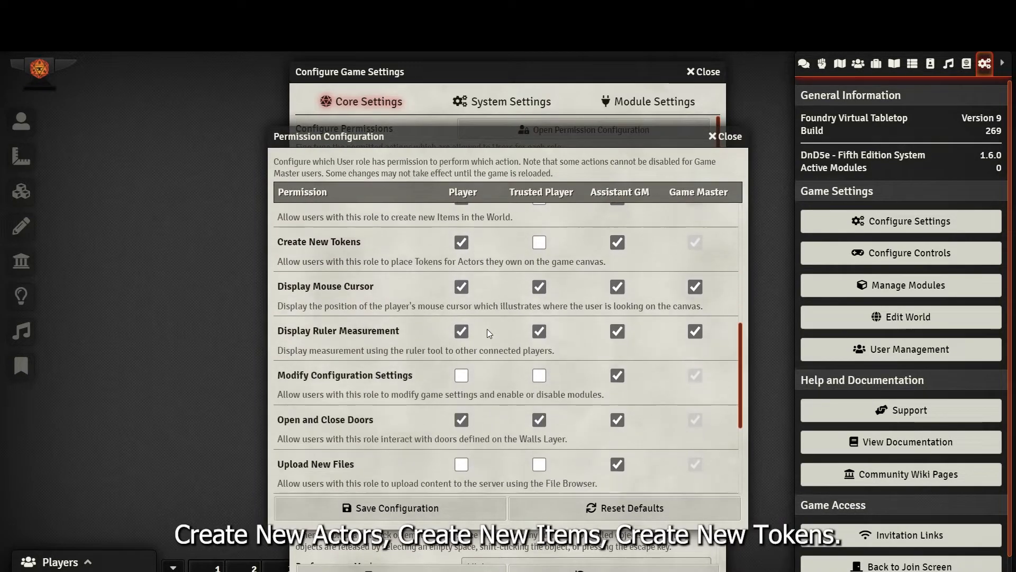
{"action": "scroll", "coordinate": [582, 423], "scroll_direction": "down", "scroll_amount": 3}
{"action": "left_click", "coordinate": [374, 509]}
Step: Turn off Pan to Token Speaker in the core settings, look over the remaining options and save the changes
{"action": "scroll", "coordinate": [676, 327], "scroll_direction": "down", "scroll_amount": 1}
{"action": "left_click", "coordinate": [703, 317]}
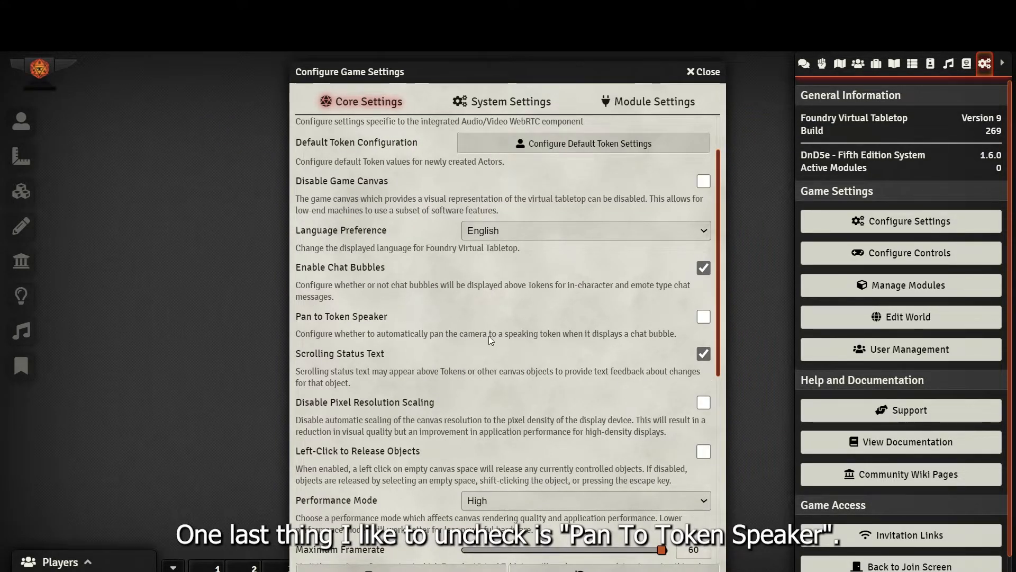
{"action": "scroll", "coordinate": [544, 313], "scroll_direction": "down", "scroll_amount": 1}
{"action": "scroll", "coordinate": [544, 313], "scroll_direction": "down", "scroll_amount": 1}
{"action": "scroll", "coordinate": [549, 303], "scroll_direction": "down", "scroll_amount": 1}
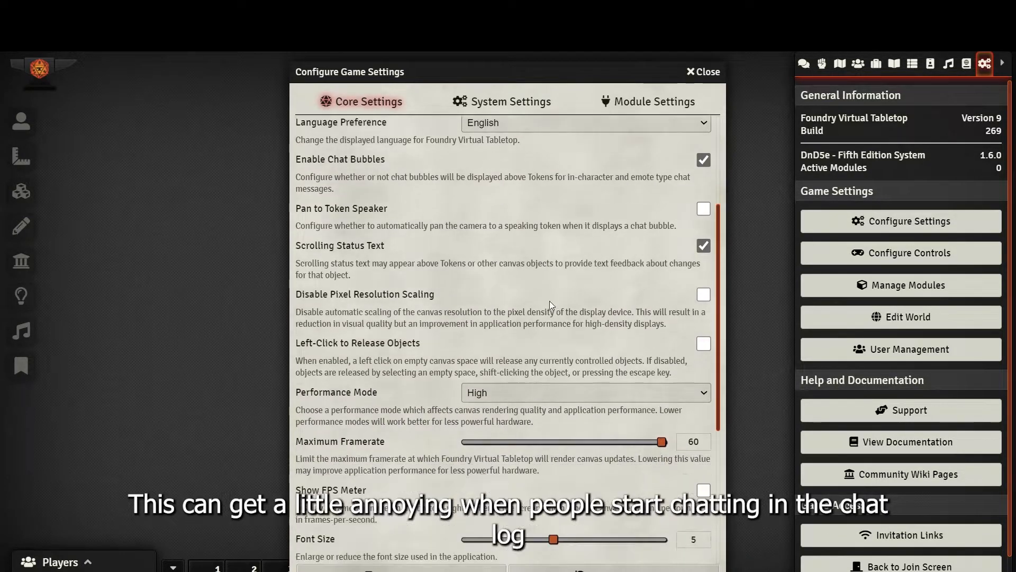
{"action": "scroll", "coordinate": [519, 264], "scroll_direction": "down", "scroll_amount": 2}
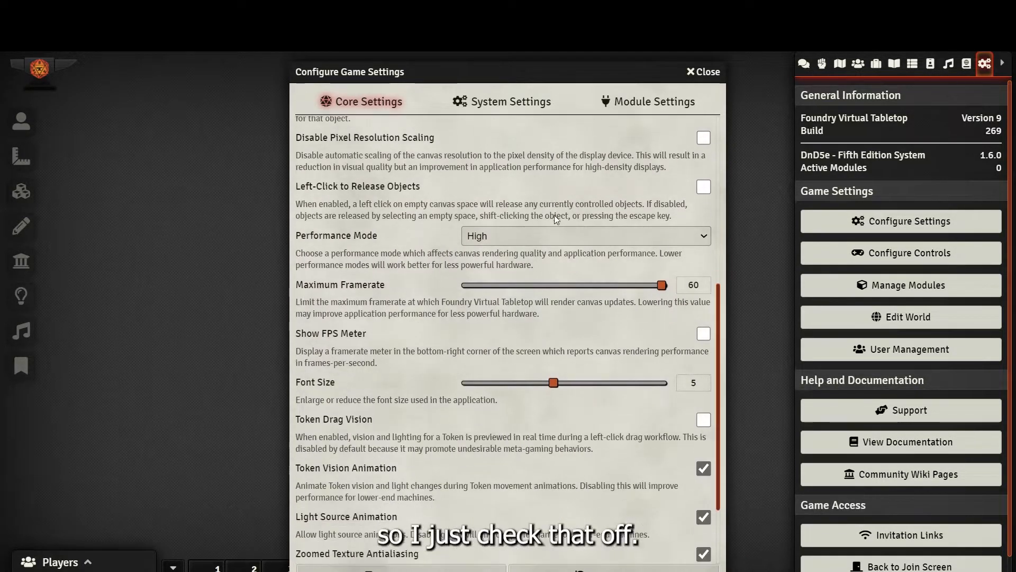
{"action": "scroll", "coordinate": [548, 213], "scroll_direction": "down", "scroll_amount": 2}
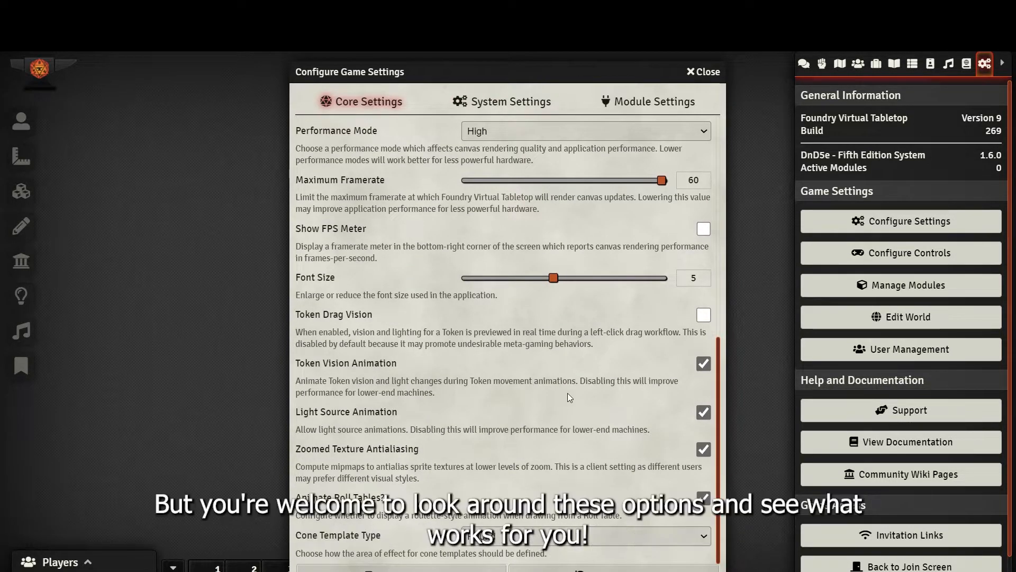
{"action": "scroll", "coordinate": [568, 393], "scroll_direction": "up", "scroll_amount": 6}
{"action": "left_click", "coordinate": [450, 569]}
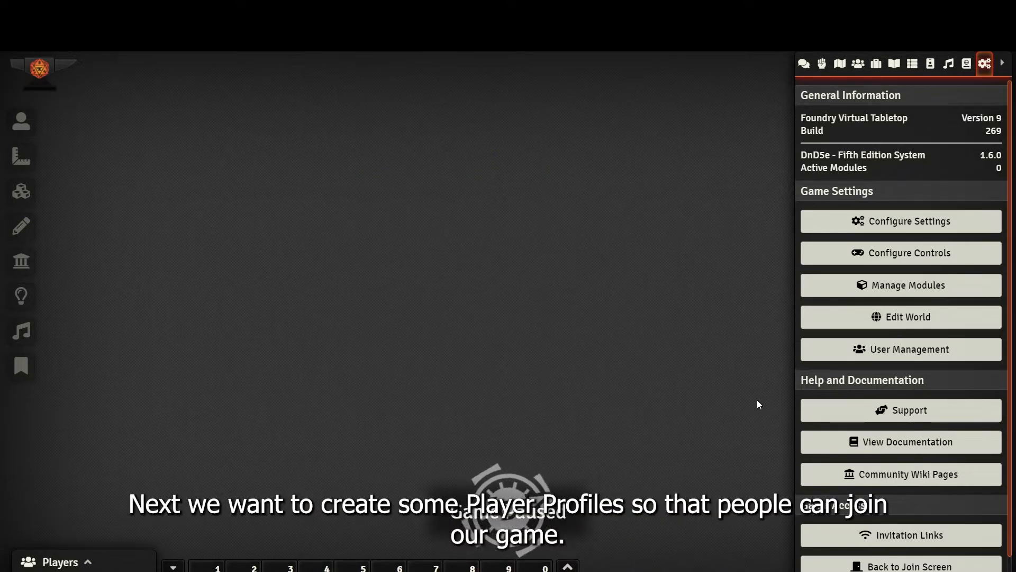
Step: Create an additional user, Player2, with the Player role in user management, then save and return to the game
{"action": "left_click", "coordinate": [964, 351]}
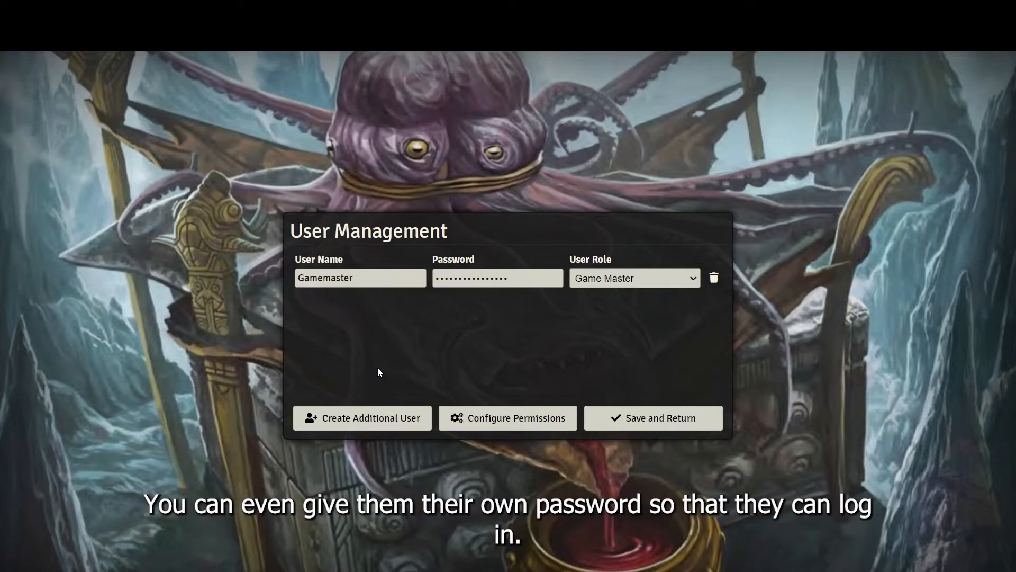
{"action": "left_click", "coordinate": [353, 417]}
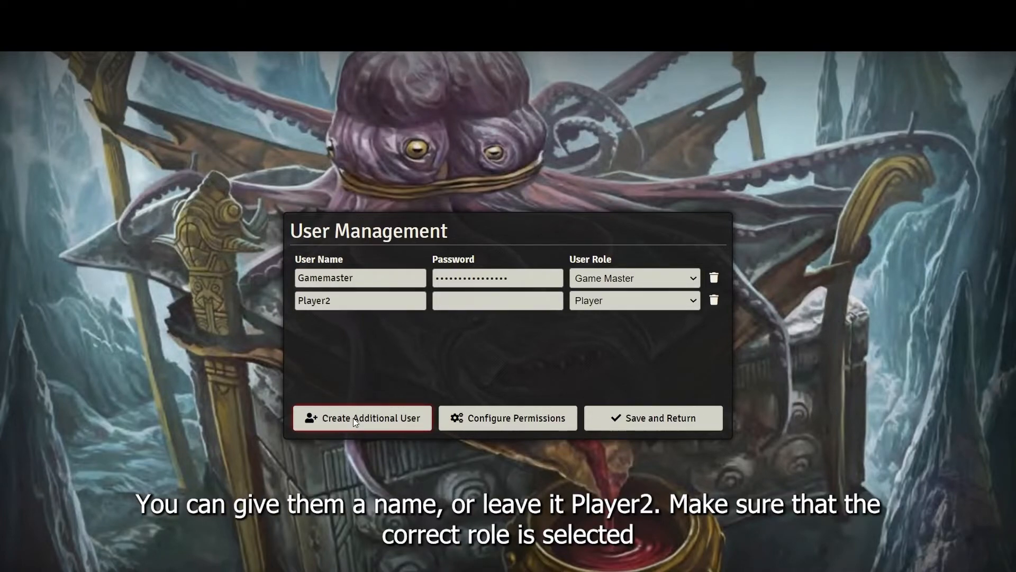
{"action": "left_click", "coordinate": [590, 302]}
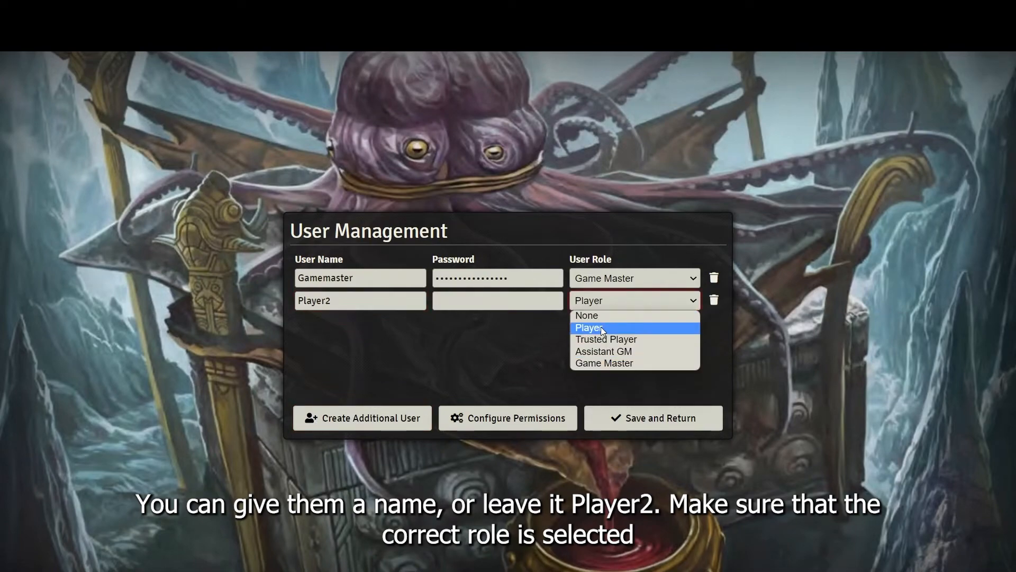
{"action": "left_click", "coordinate": [601, 328]}
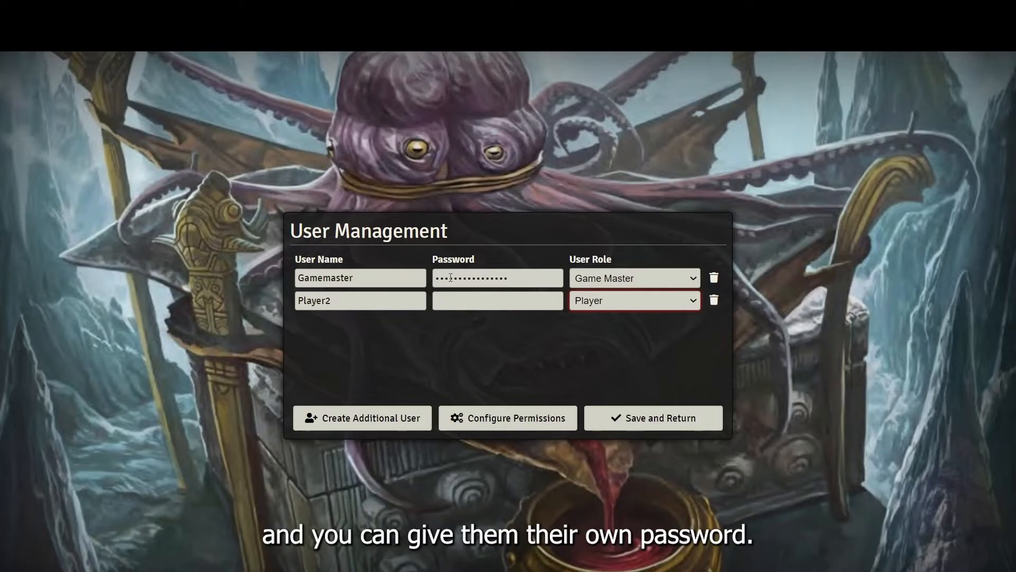
{"action": "double_click", "coordinate": [525, 276]}
{"action": "left_click", "coordinate": [664, 417]}
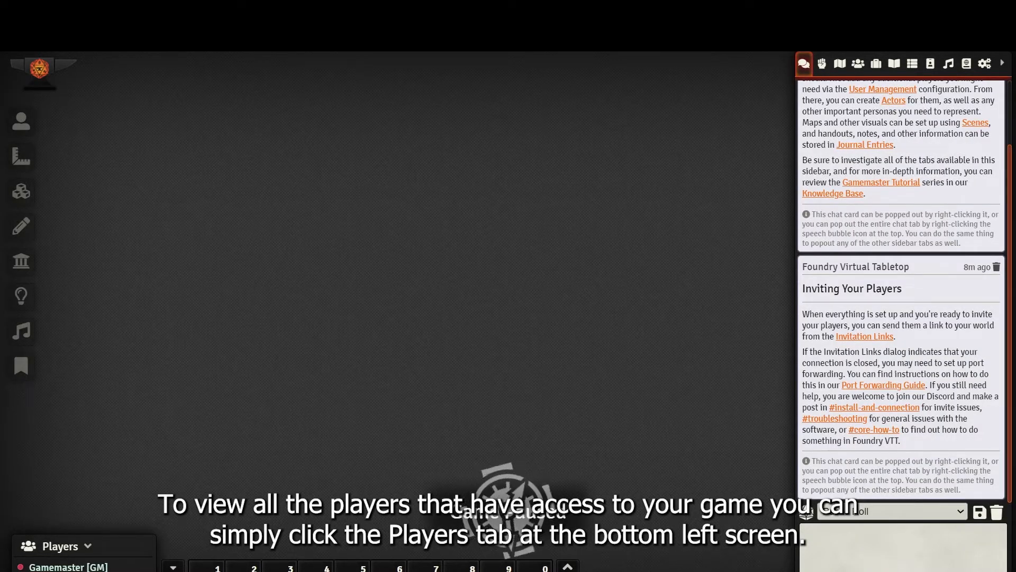
Step: Set Player2's avatar to the second image in the Dragonborn token folder and save the user configuration
{"action": "right_click", "coordinate": [68, 566]}
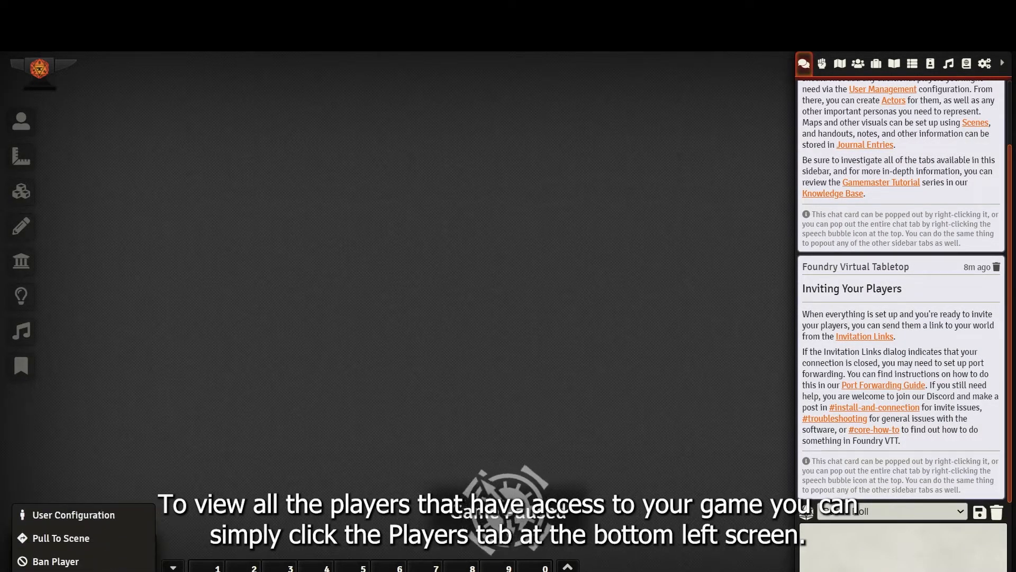
{"action": "left_click", "coordinate": [93, 516]}
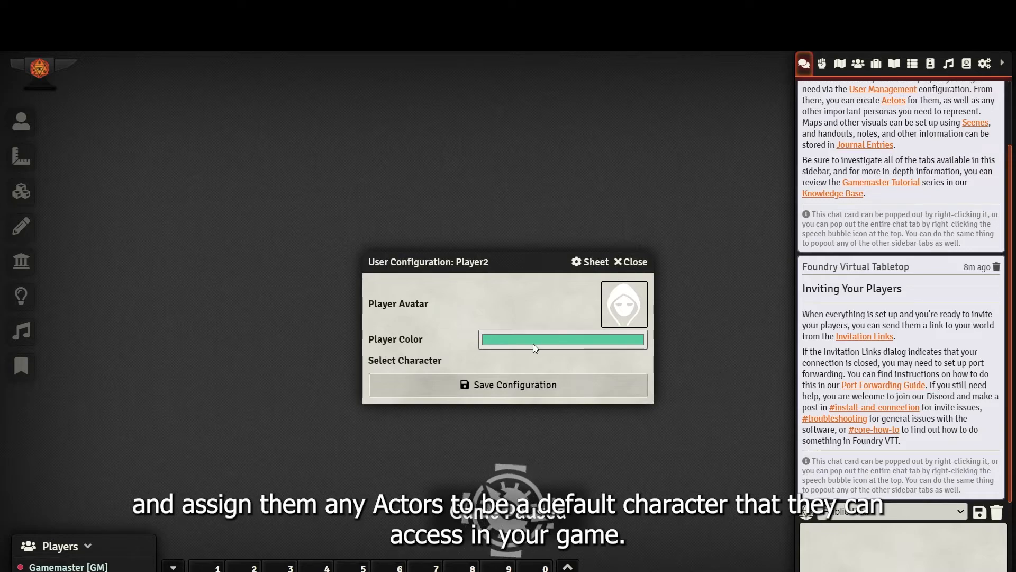
{"action": "left_click", "coordinate": [627, 308]}
{"action": "left_click", "coordinate": [485, 206]}
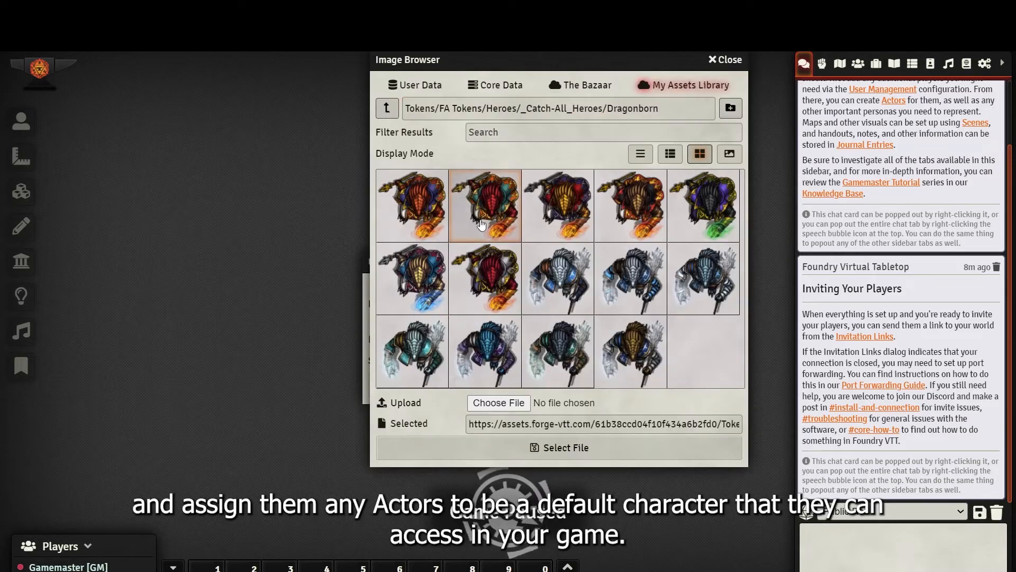
{"action": "left_click", "coordinate": [559, 450]}
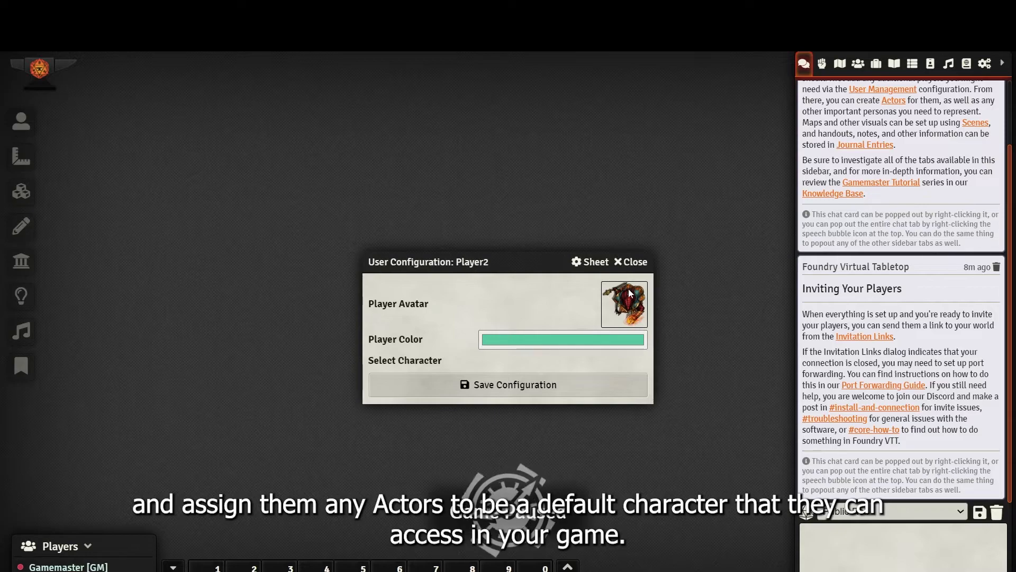
{"action": "left_click", "coordinate": [517, 385]}
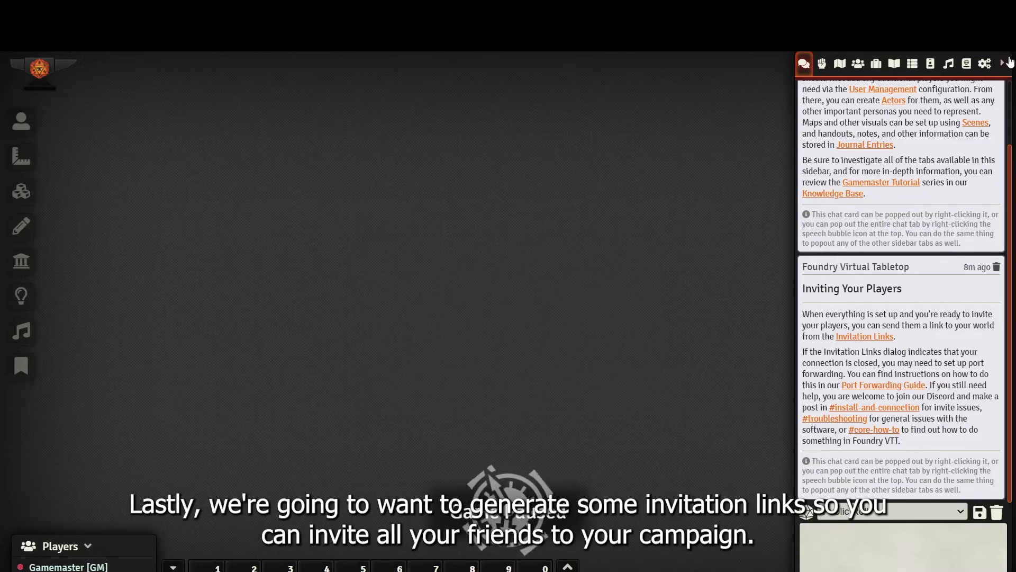
Step: View the game's invitation link and game URL, then close the invitation links dialog
{"action": "left_click", "coordinate": [985, 64]}
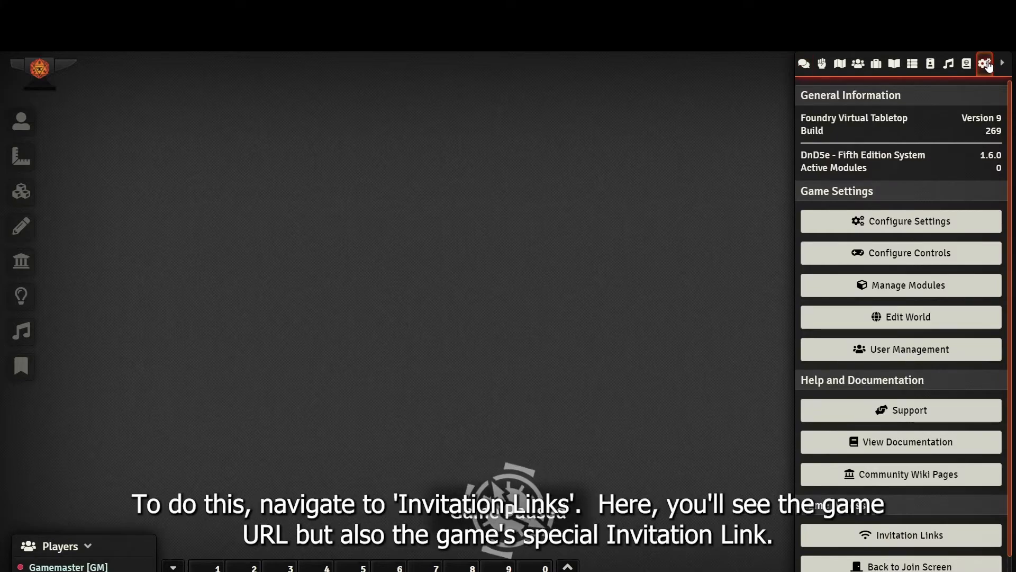
{"action": "scroll", "coordinate": [920, 222], "scroll_direction": "down", "scroll_amount": 2}
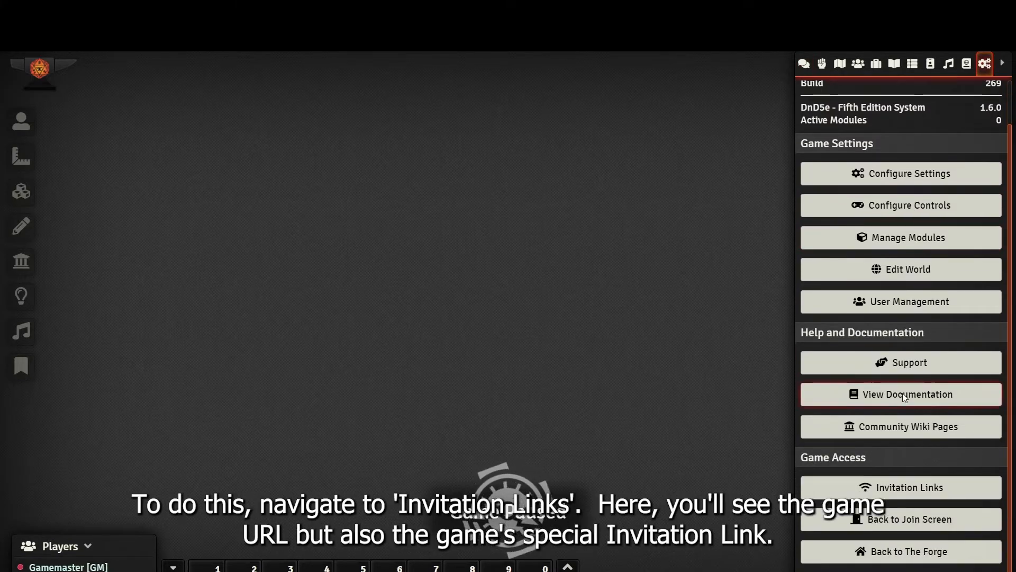
{"action": "left_click", "coordinate": [910, 487]}
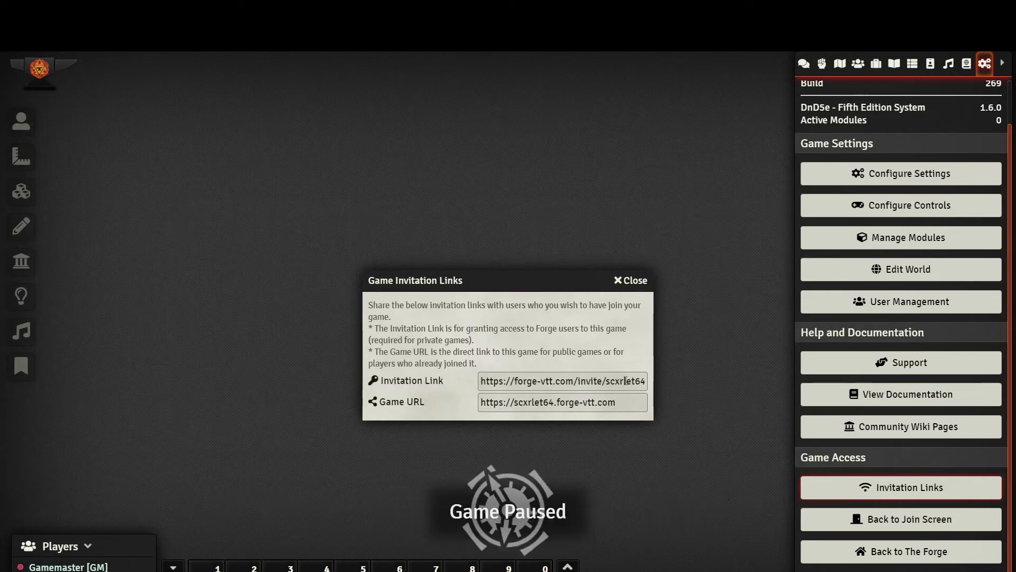
{"action": "left_click", "coordinate": [635, 289]}
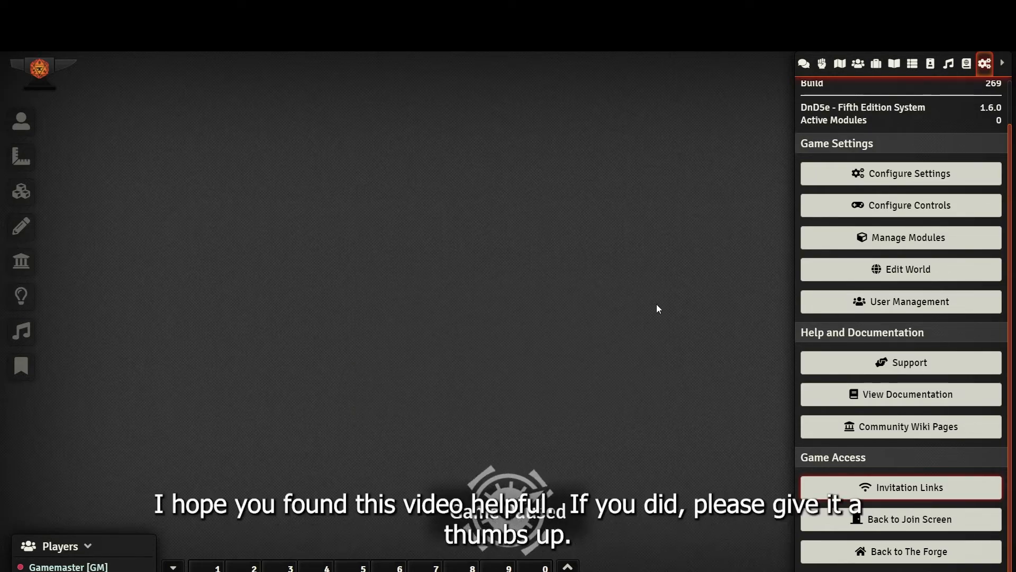